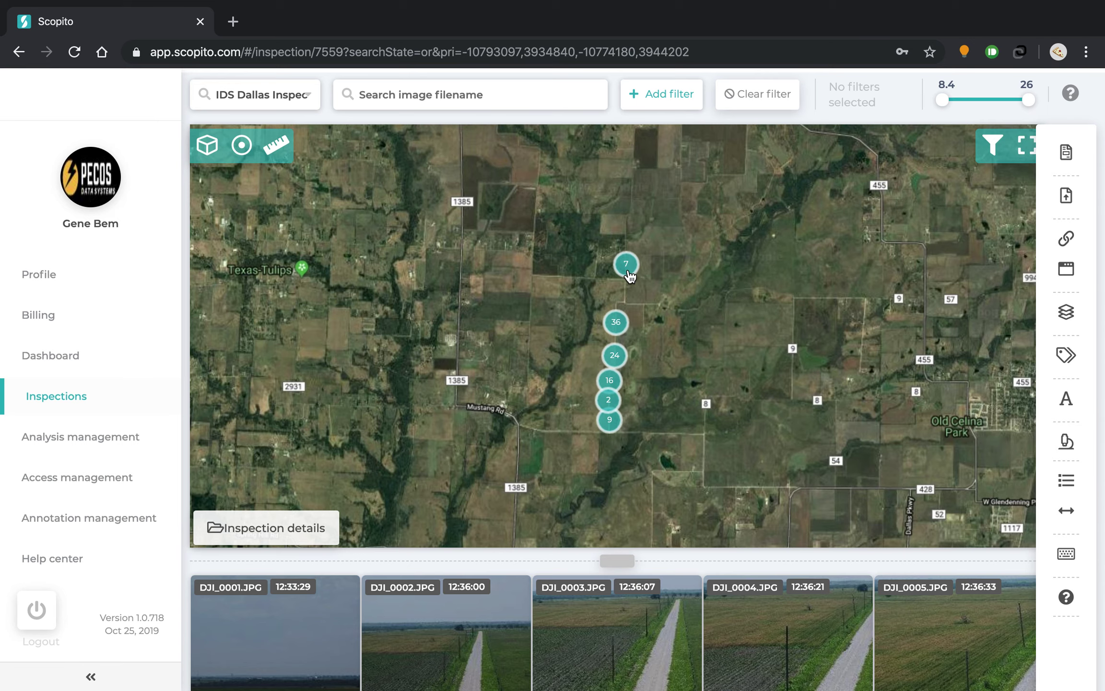
Narrow the inspection map to the image cluster at the bend of Hames Rd.
{"action": "left_click", "coordinate": [619, 324]}
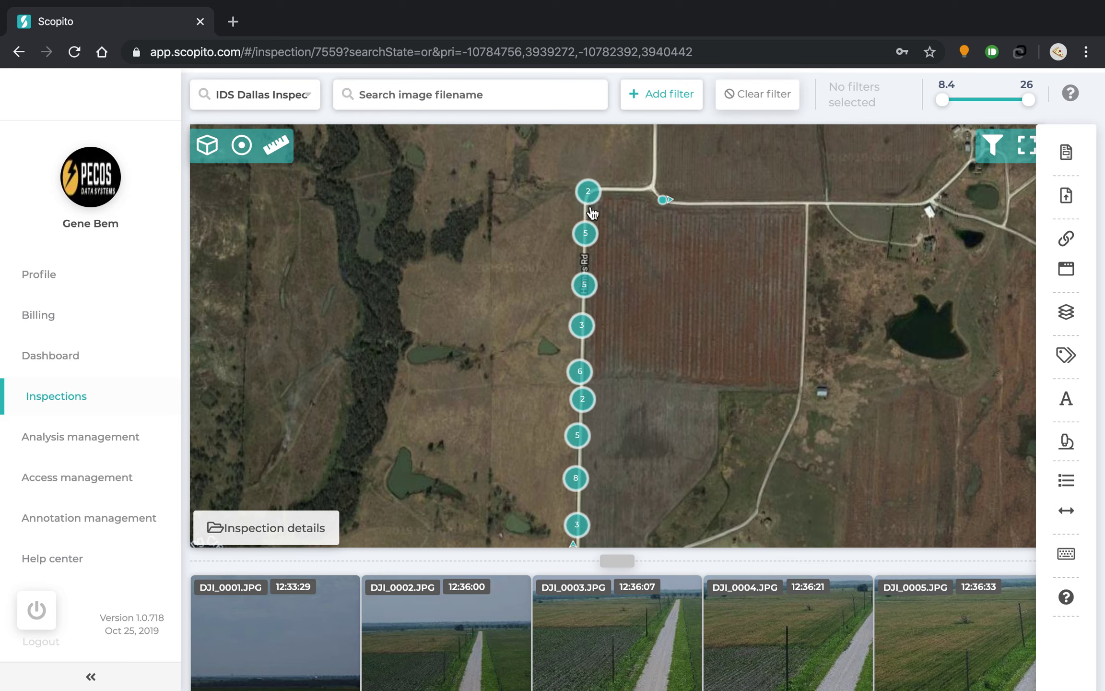
{"action": "left_click", "coordinate": [588, 192]}
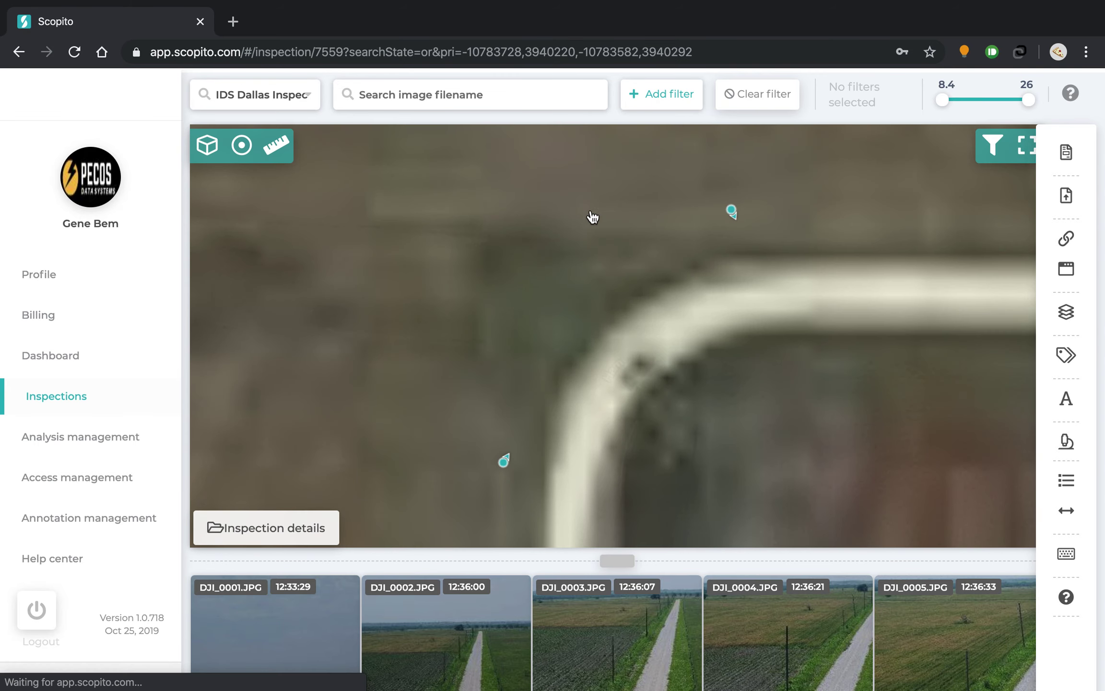
{"action": "scroll", "coordinate": [511, 394], "scroll_direction": "down", "scroll_amount": 1}
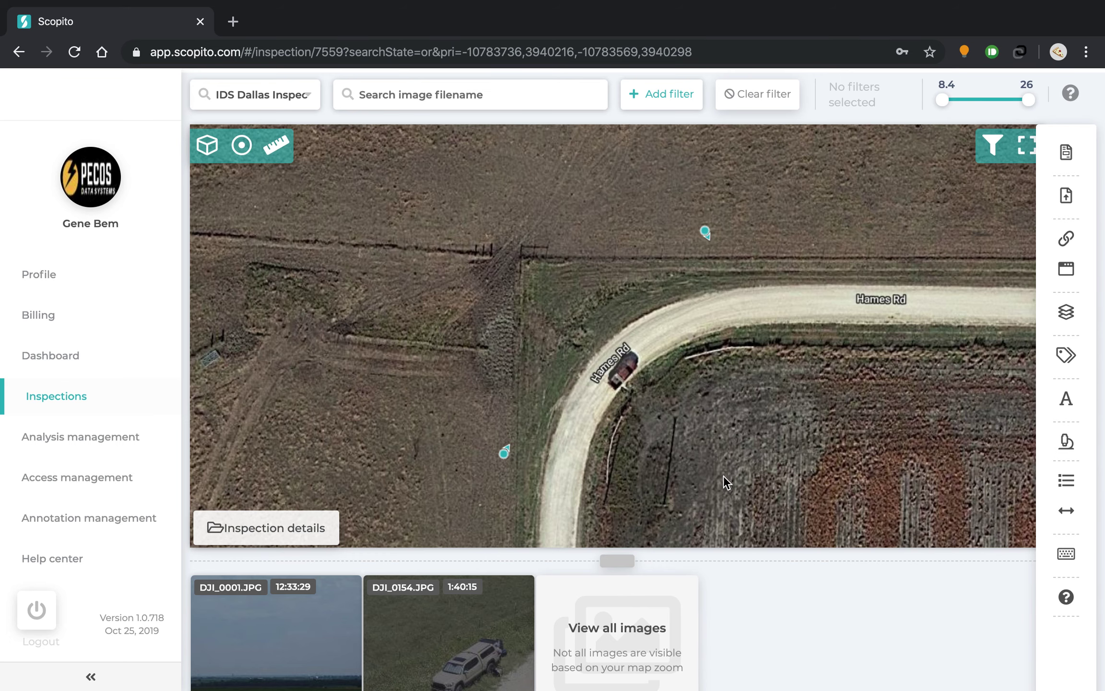
{"action": "scroll", "coordinate": [503, 628], "scroll_direction": "down", "scroll_amount": 2}
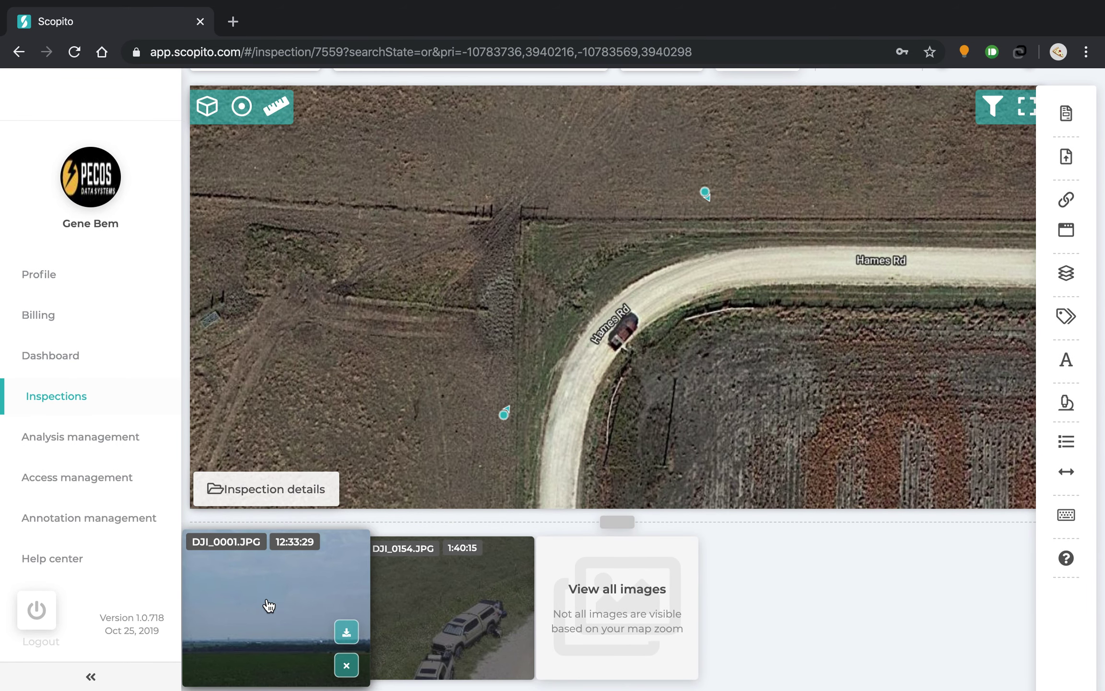
View the photos DJI_0001.JPG and DJI_0154.JPG beside their map locations.
{"action": "left_click", "coordinate": [268, 606]}
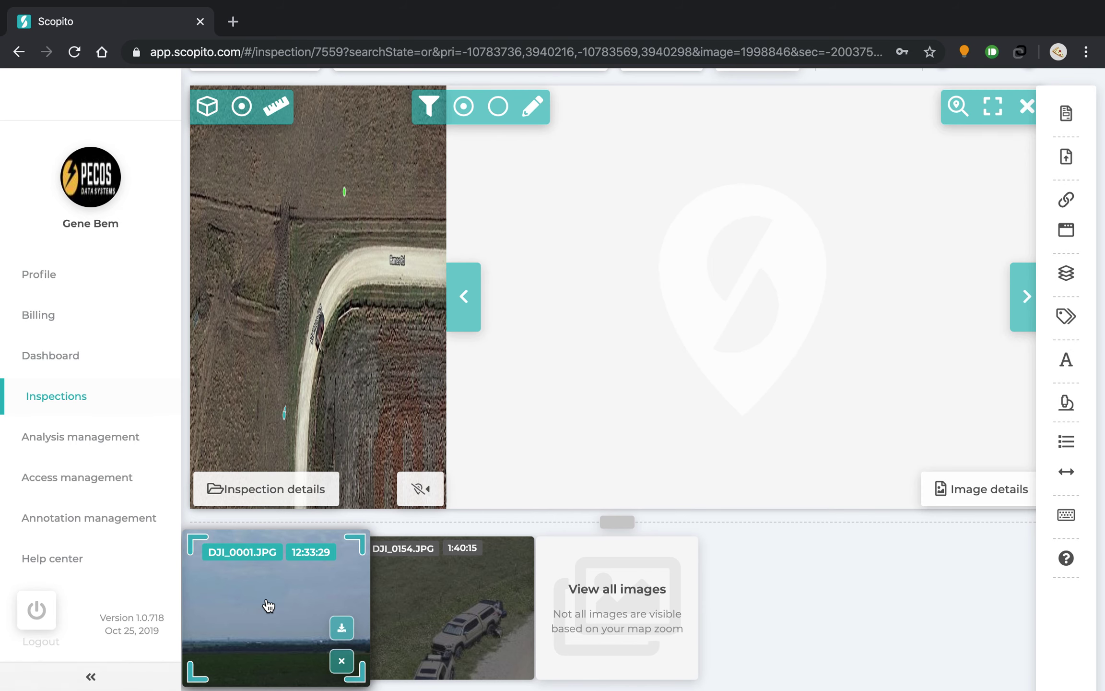
{"action": "left_click", "coordinate": [444, 604]}
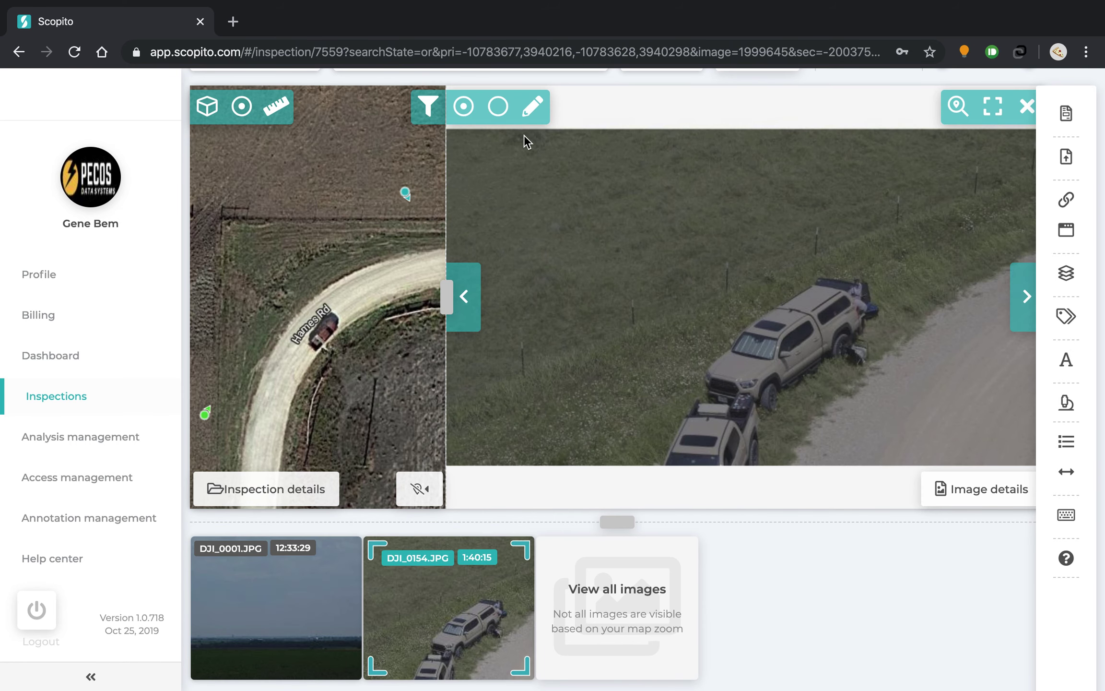
{"action": "scroll", "coordinate": [346, 352], "scroll_direction": "down", "scroll_amount": 4}
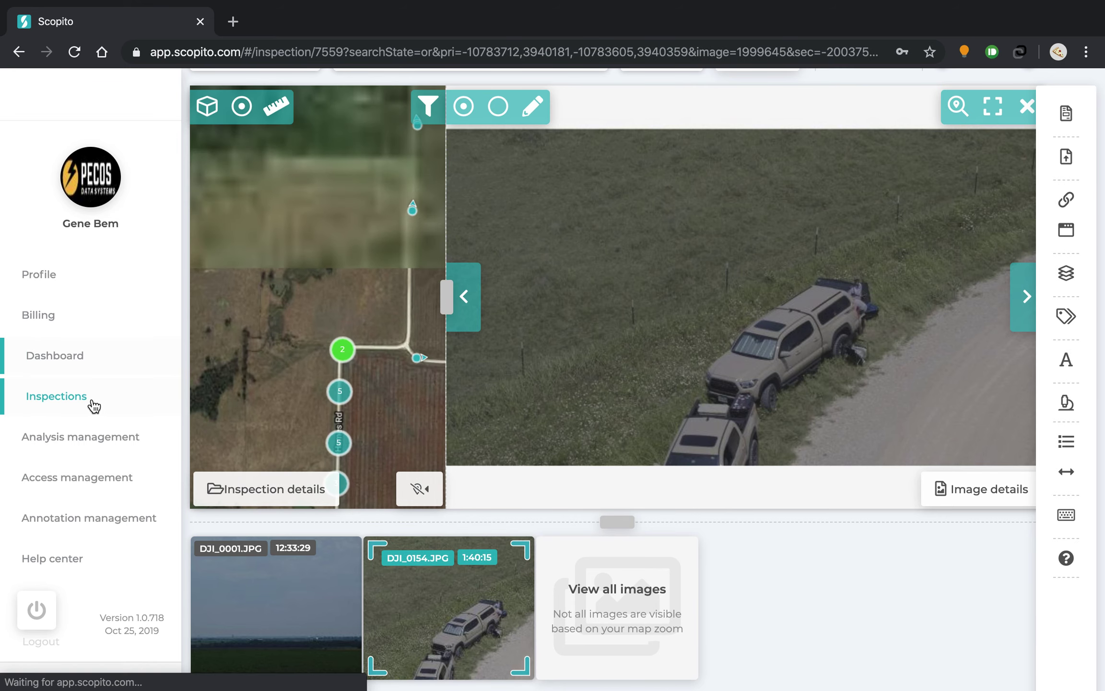
Return to the list of inspections and open the FPL inspection.
{"action": "left_click", "coordinate": [91, 405]}
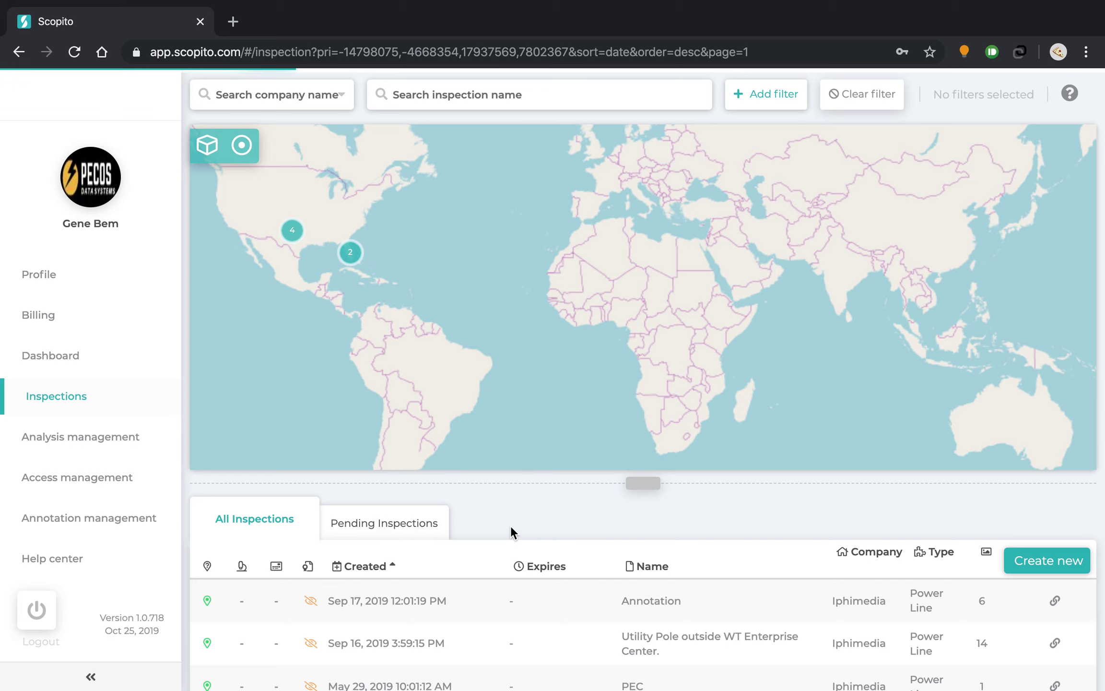
{"action": "scroll", "coordinate": [511, 530], "scroll_direction": "down", "scroll_amount": 5}
{"action": "left_click", "coordinate": [492, 523]}
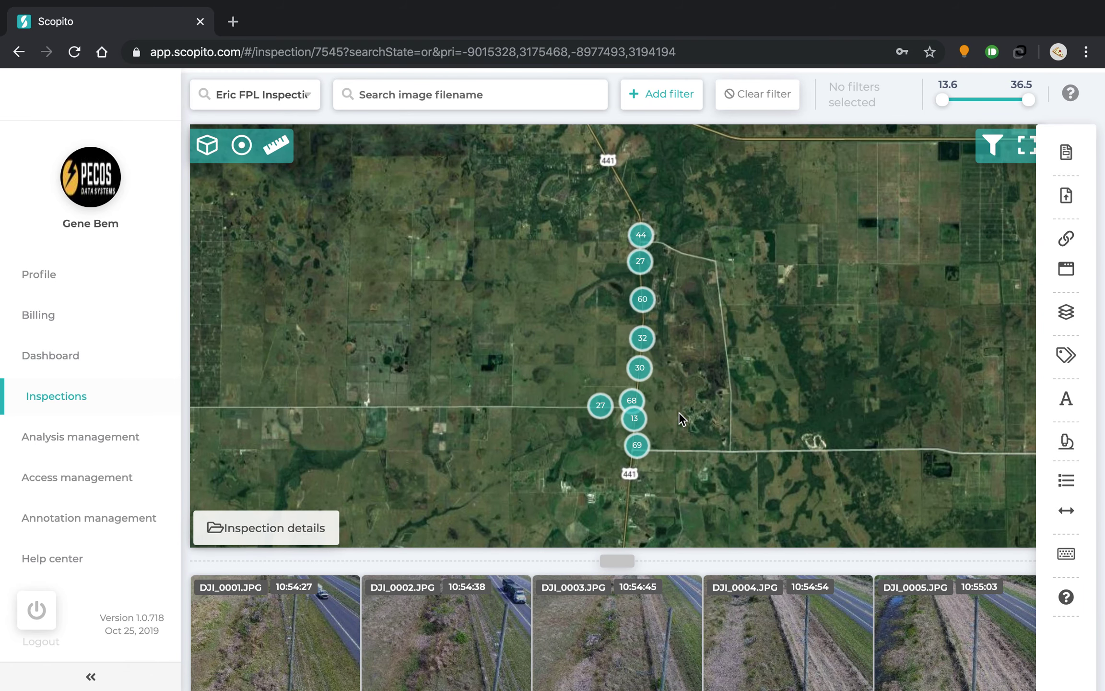
Open the photo DJI_0004.JPG from the FPL inspection's image gallery.
{"action": "scroll", "coordinate": [605, 519], "scroll_direction": "down", "scroll_amount": 1}
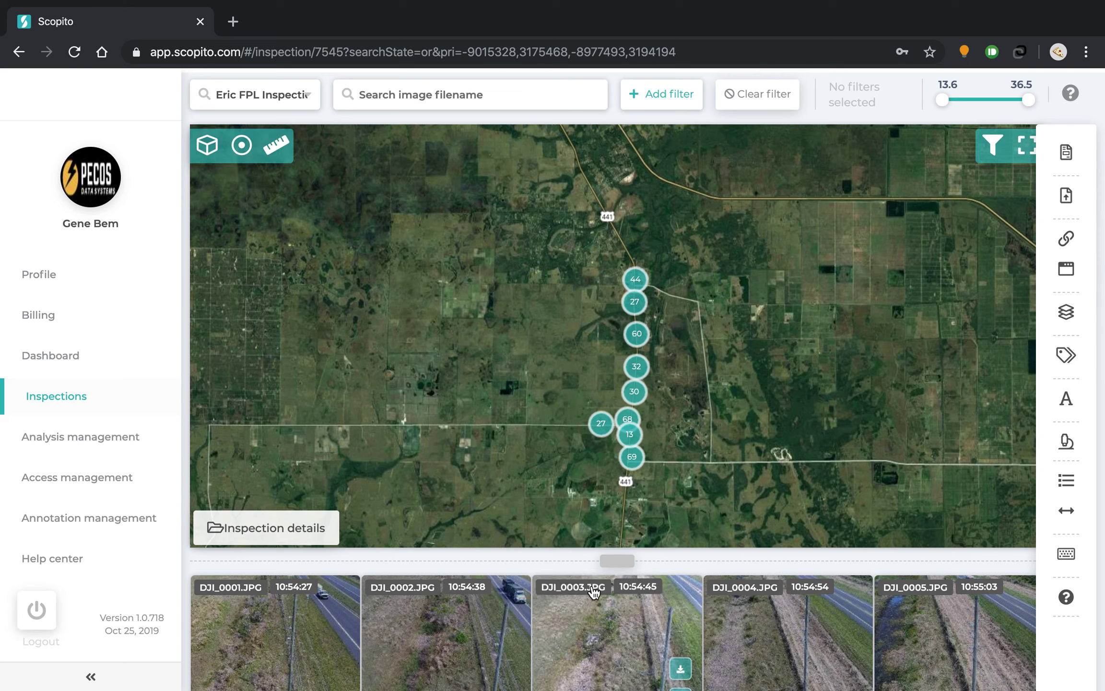
{"action": "scroll", "coordinate": [592, 585], "scroll_direction": "down", "scroll_amount": 4}
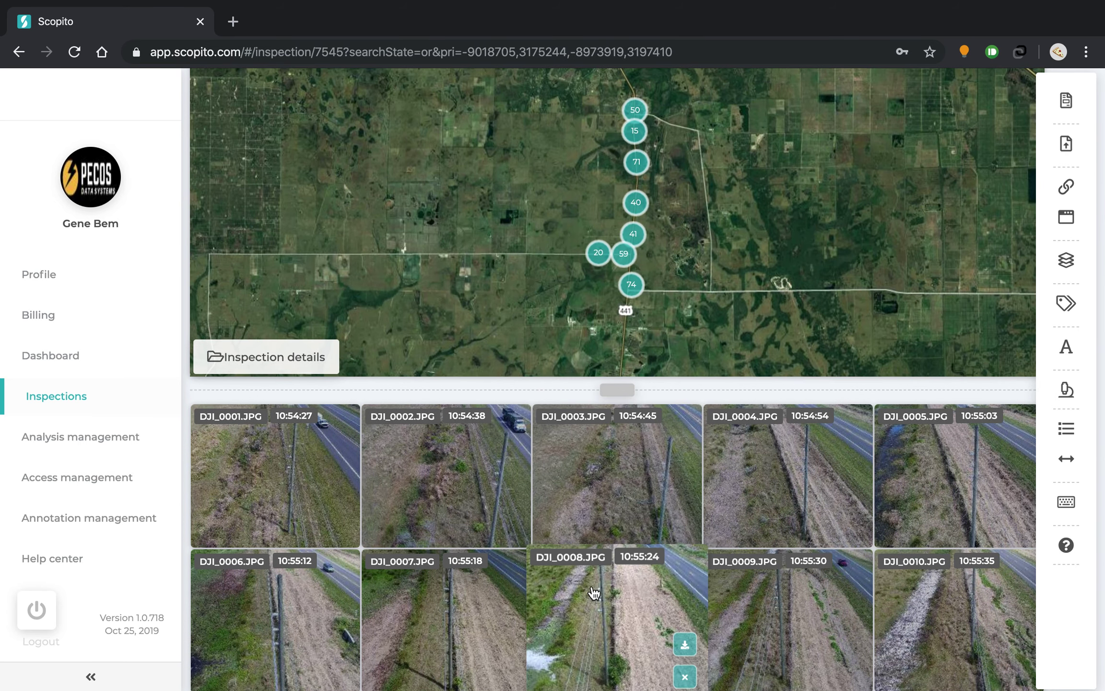
{"action": "mouse_move", "coordinate": [803, 501]}
{"action": "left_click", "coordinate": [801, 480]}
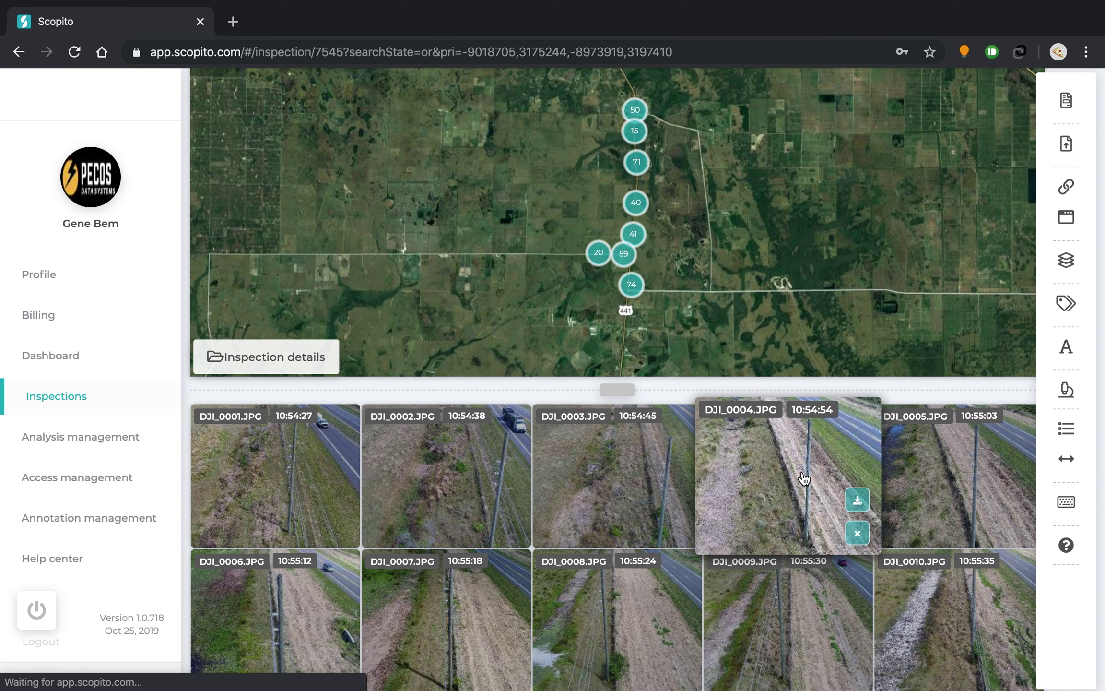
{"action": "scroll", "coordinate": [803, 477], "scroll_direction": "up", "scroll_amount": 4}
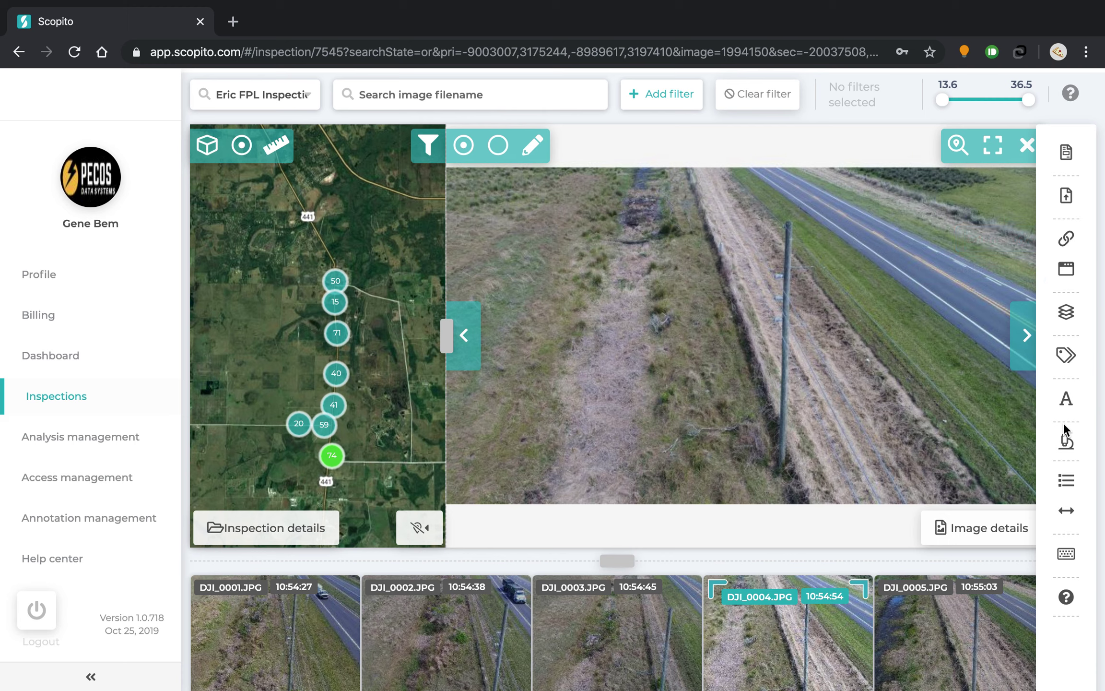
Draw a small rectangular annotation on DJI_0004.JPG, just beside the top of the utility pole.
{"action": "left_click", "coordinate": [533, 146]}
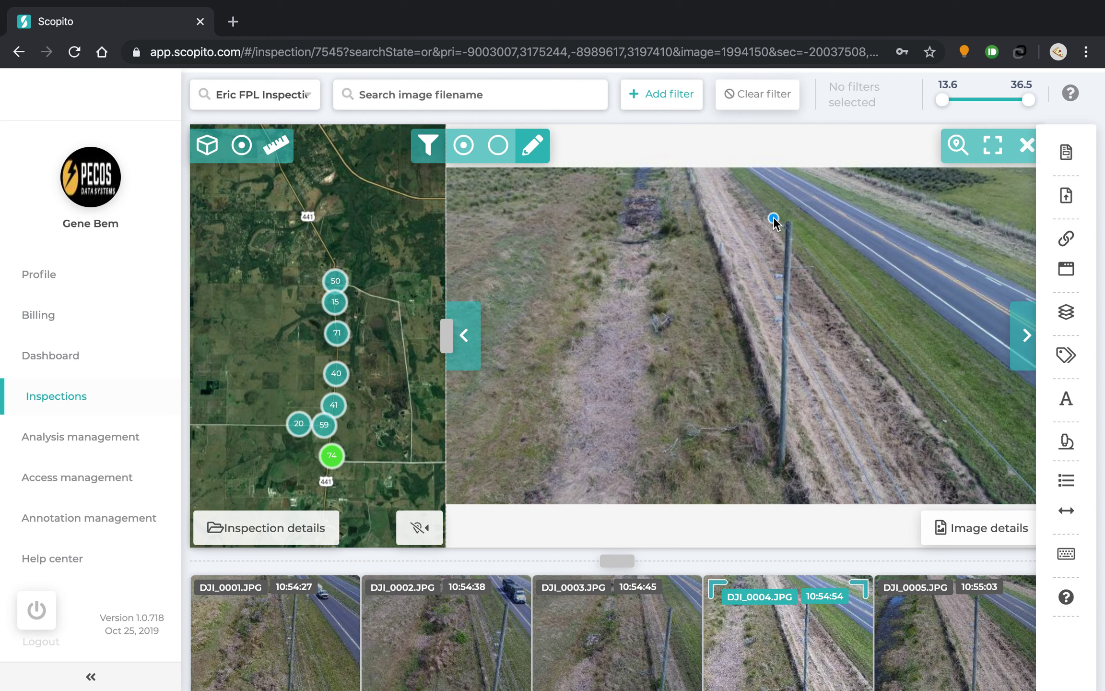
{"action": "mouse_move", "coordinate": [779, 217]}
{"action": "left_mouse_down"}
{"action": "mouse_move", "coordinate": [772, 315]}
{"action": "mouse_move", "coordinate": [700, 168]}
{"action": "left_mouse_up"}
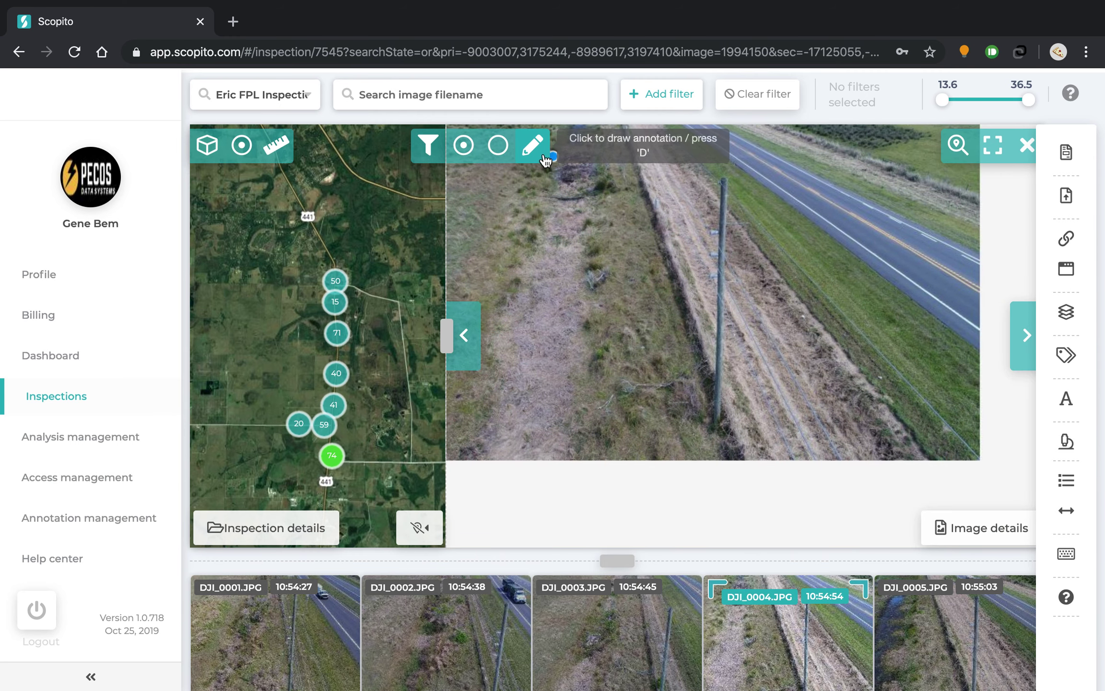
{"action": "mouse_move", "coordinate": [698, 170]}
{"action": "left_mouse_down"}
{"action": "mouse_move", "coordinate": [735, 340]}
{"action": "mouse_move", "coordinate": [624, 201]}
{"action": "mouse_move", "coordinate": [600, 189]}
{"action": "left_mouse_up"}
{"action": "left_click", "coordinate": [532, 145]}
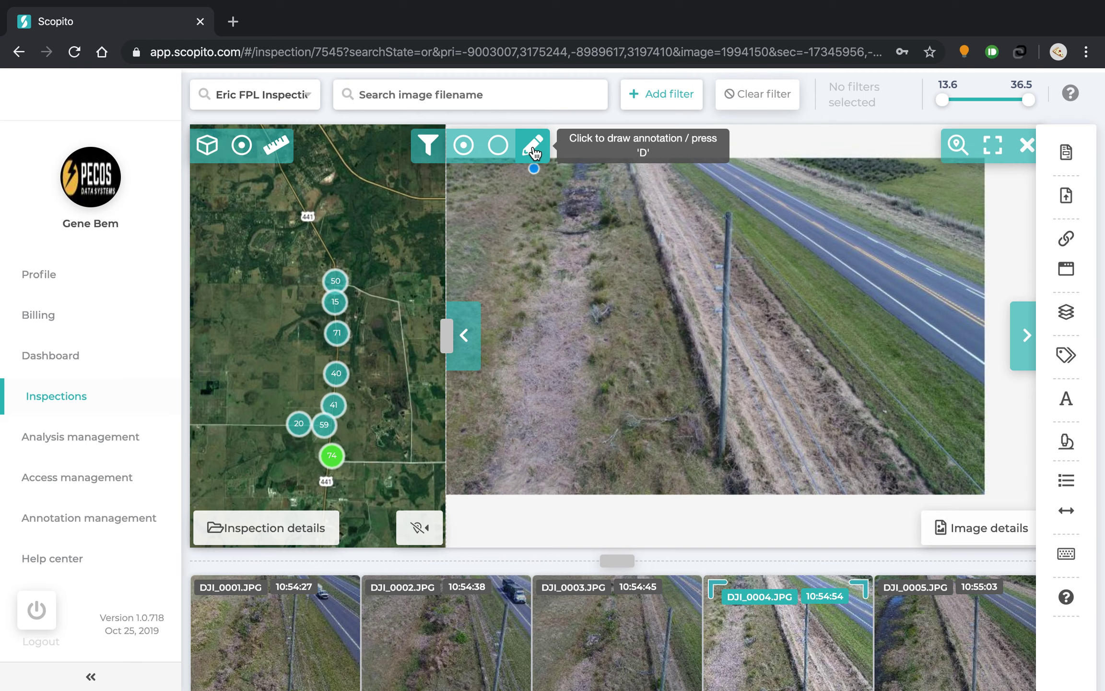
{"action": "key", "text": "d"}
{"action": "key", "text": "d"}
{"action": "mouse_move", "coordinate": [695, 208]}
{"action": "left_mouse_down"}
{"action": "mouse_move", "coordinate": [760, 350]}
{"action": "mouse_move", "coordinate": [682, 237]}
{"action": "mouse_move", "coordinate": [694, 250]}
{"action": "left_mouse_up"}
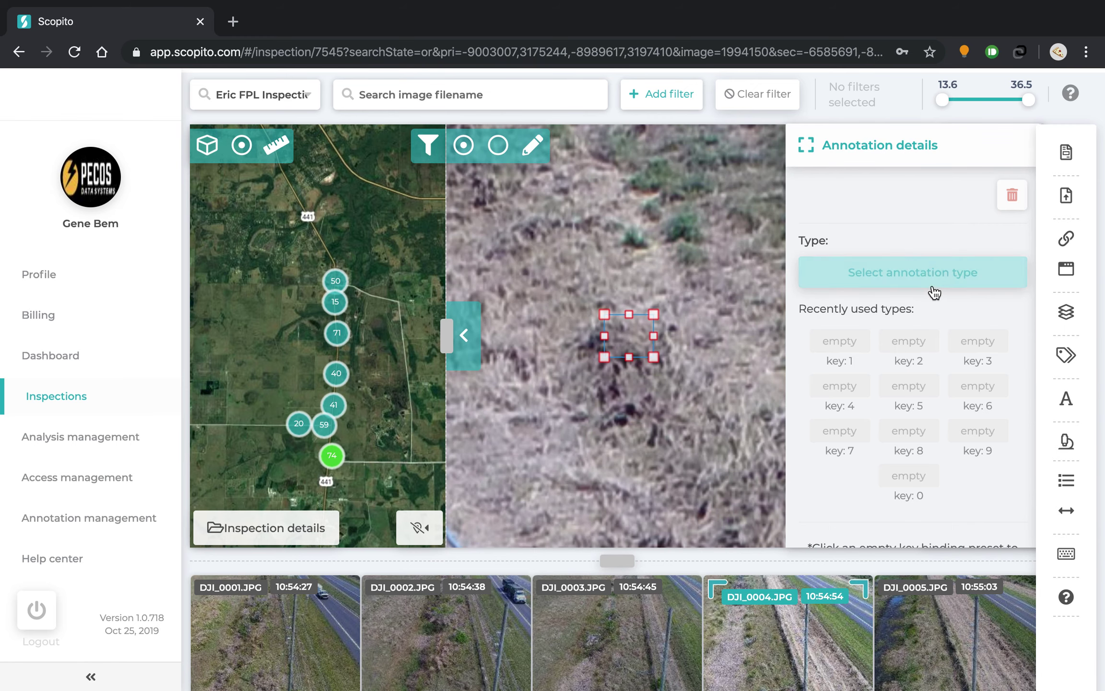
Open the annotation type selection for the new box and review the subtypes under Power lines.
{"action": "left_click", "coordinate": [927, 286]}
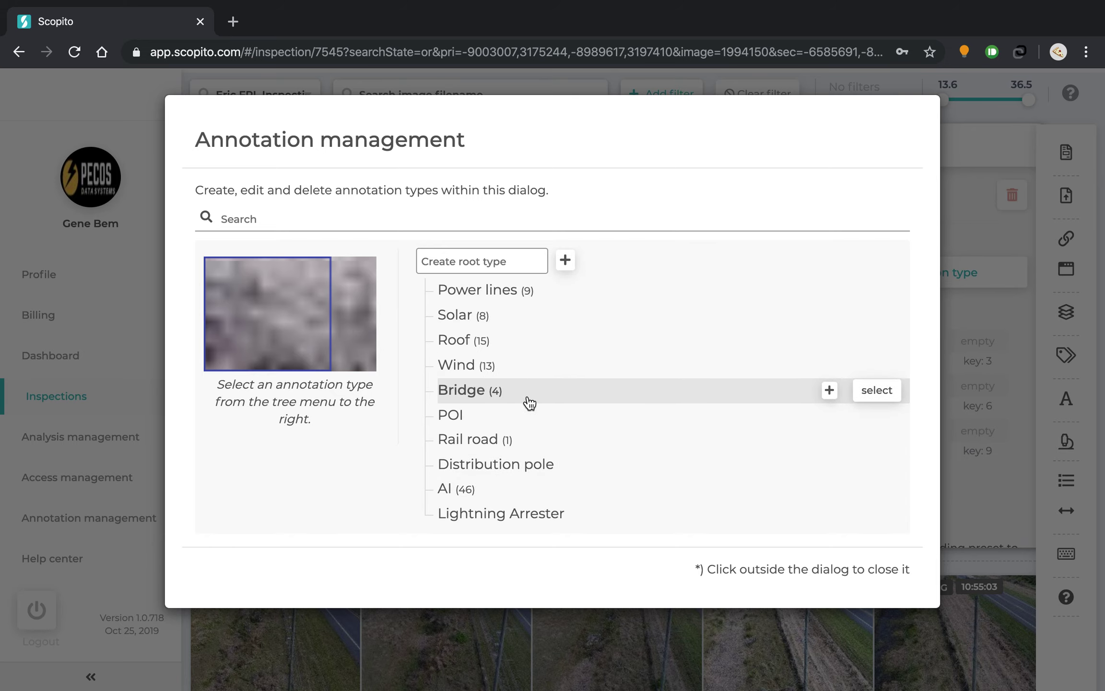
{"action": "left_click", "coordinate": [525, 296]}
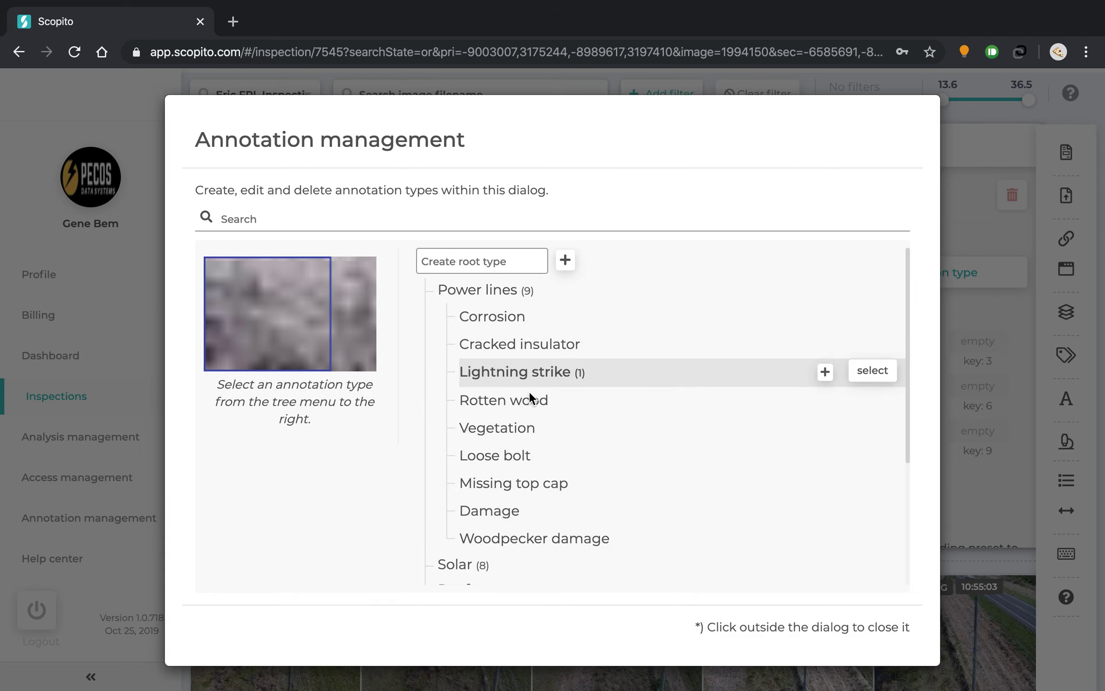
{"action": "scroll", "coordinate": [513, 446], "scroll_direction": "down", "scroll_amount": 3}
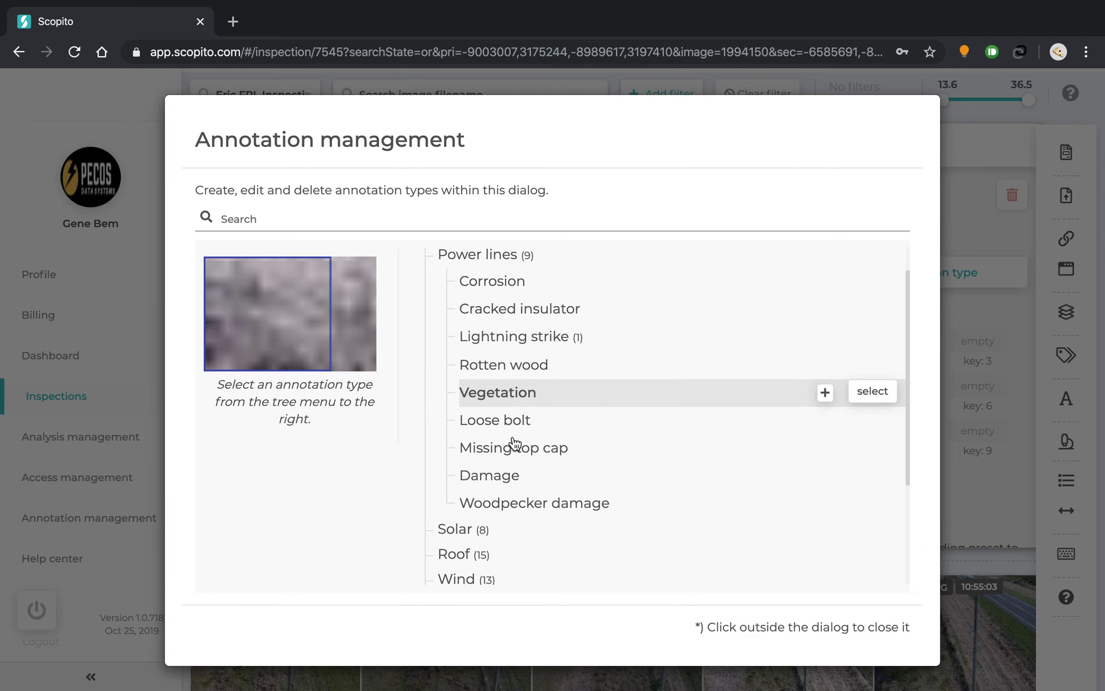
{"action": "scroll", "coordinate": [536, 447], "scroll_direction": "up", "scroll_amount": 3}
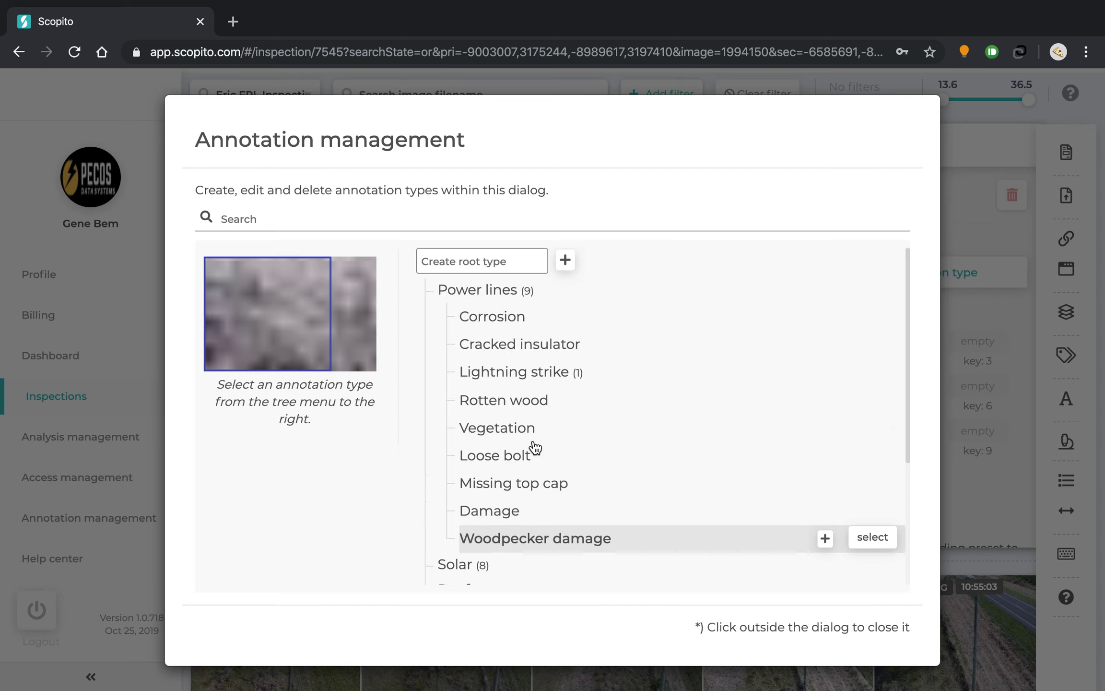
{"action": "scroll", "coordinate": [533, 445], "scroll_direction": "down", "scroll_amount": 5}
{"action": "scroll", "coordinate": [531, 443], "scroll_direction": "up", "scroll_amount": 5}
Try entering "asdf" as a new root annotation type, clear it, and close the dialog without selecting a type.
{"action": "left_click", "coordinate": [492, 259]}
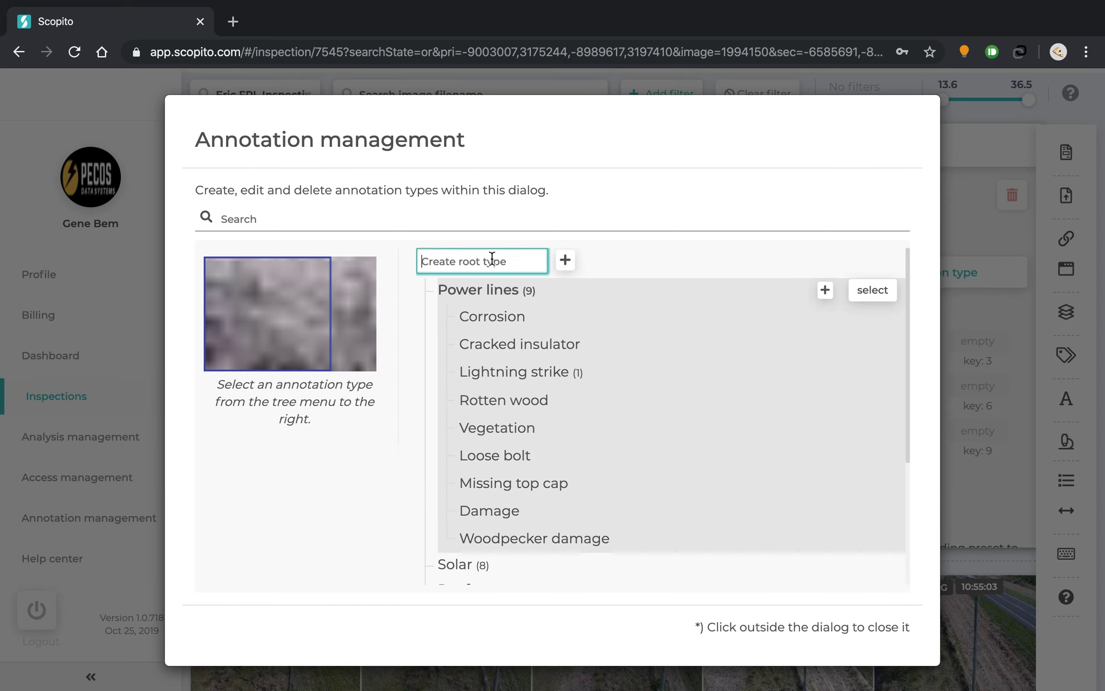
{"action": "type", "text": "asdf"}
{"action": "key", "text": "BackSpace"}
{"action": "key", "text": "BackSpace"}
{"action": "key", "text": "BackSpace"}
{"action": "key", "text": "BackSpace"}
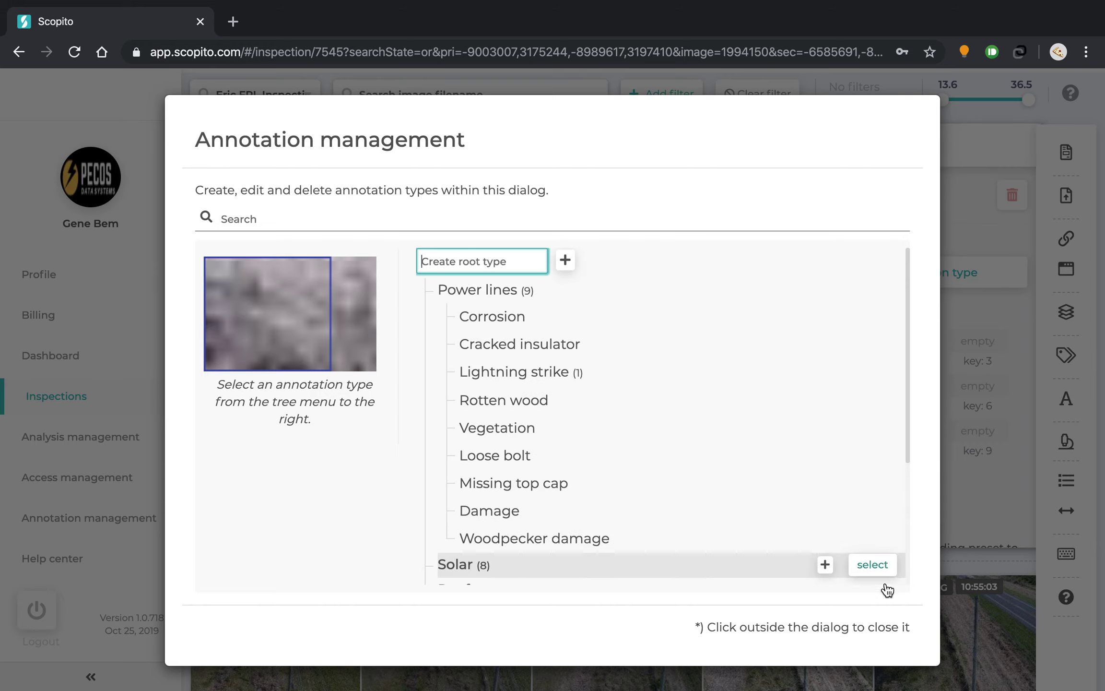
{"action": "left_click", "coordinate": [1035, 483]}
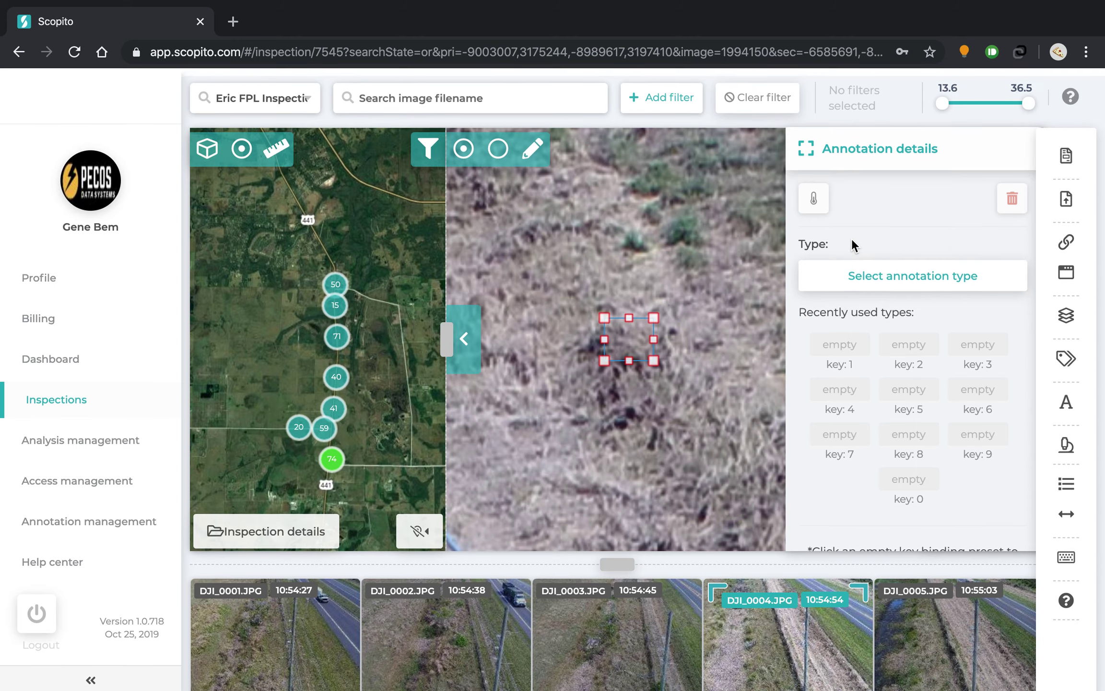
View the annotation box in context beside the utility pole in the photo.
{"action": "scroll", "coordinate": [630, 367], "scroll_direction": "up", "scroll_amount": 4}
{"action": "scroll", "coordinate": [632, 371], "scroll_direction": "down", "scroll_amount": 5}
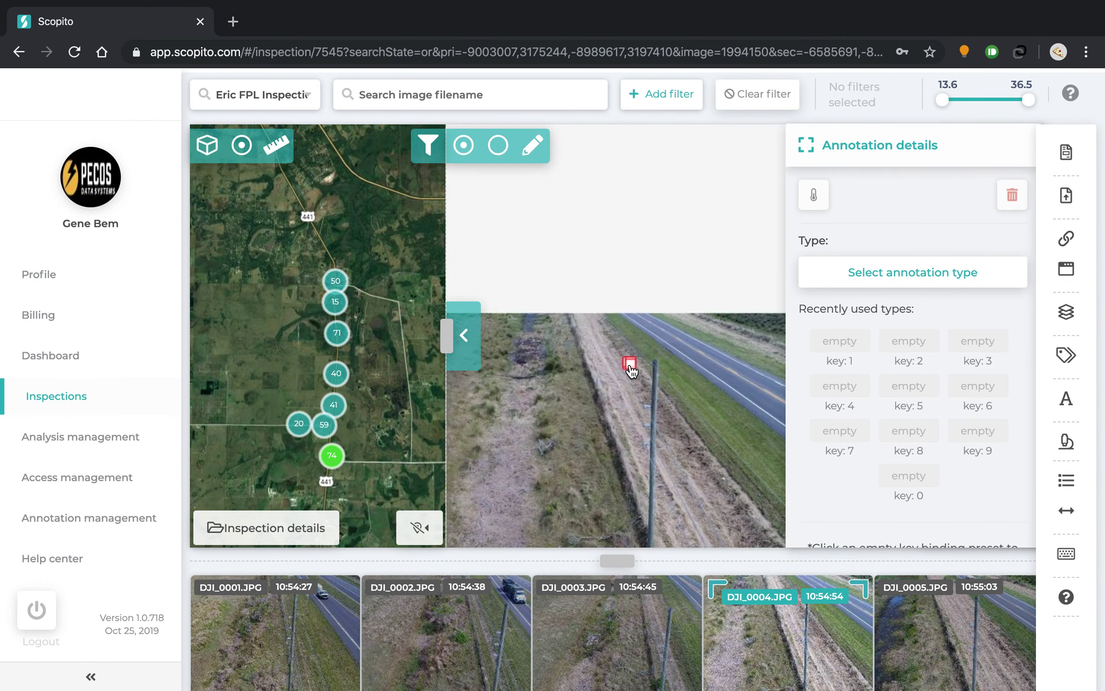